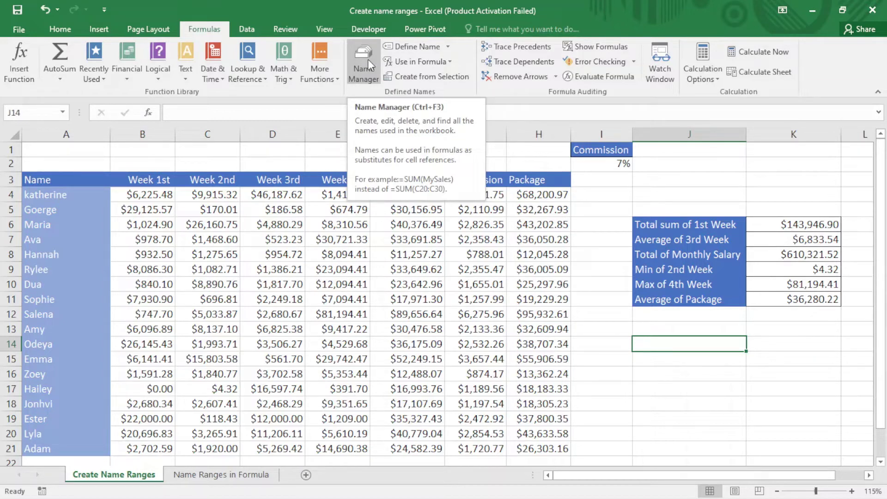
Inspect the formulas in summary cells K6, K7 and K11 and in commission cell G11
{"action": "left_click", "coordinate": [812, 226]}
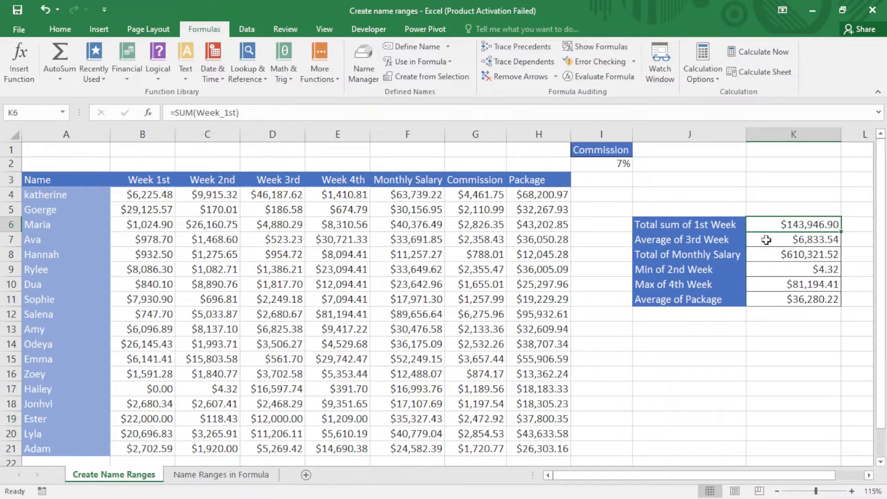
{"action": "left_click", "coordinate": [779, 242]}
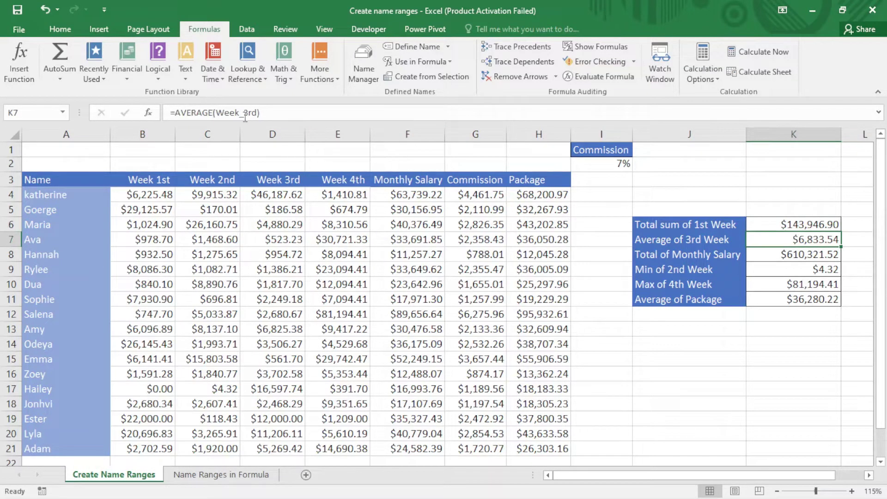
{"action": "left_click", "coordinate": [790, 303]}
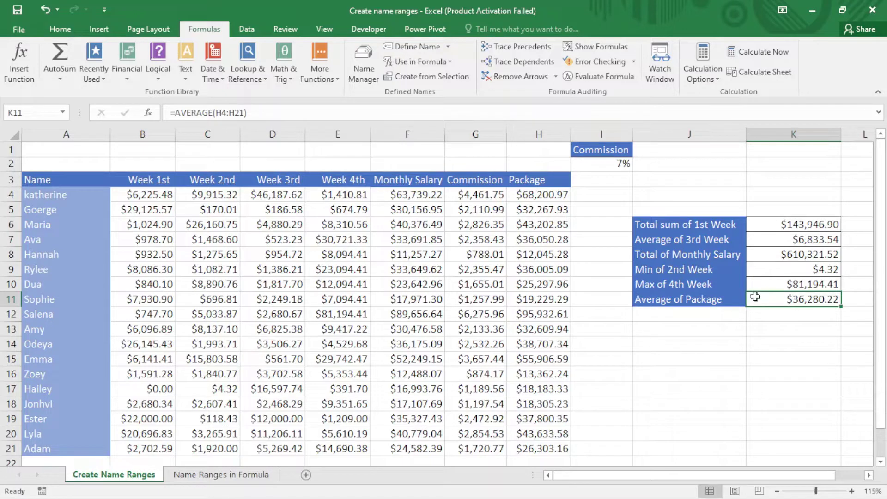
{"action": "left_click", "coordinate": [497, 302]}
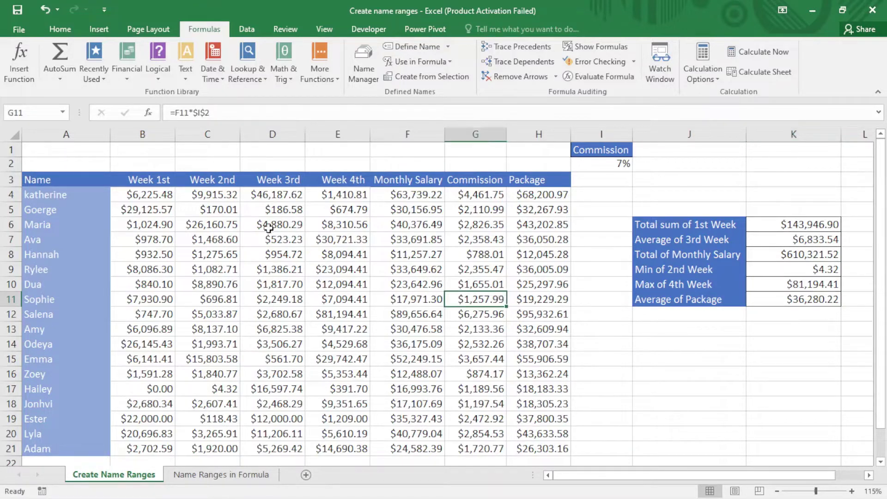
Select the named ranges My_Name and Name in turn to compare the cells they cover
{"action": "left_click", "coordinate": [64, 115]}
{"action": "left_click", "coordinate": [64, 112]}
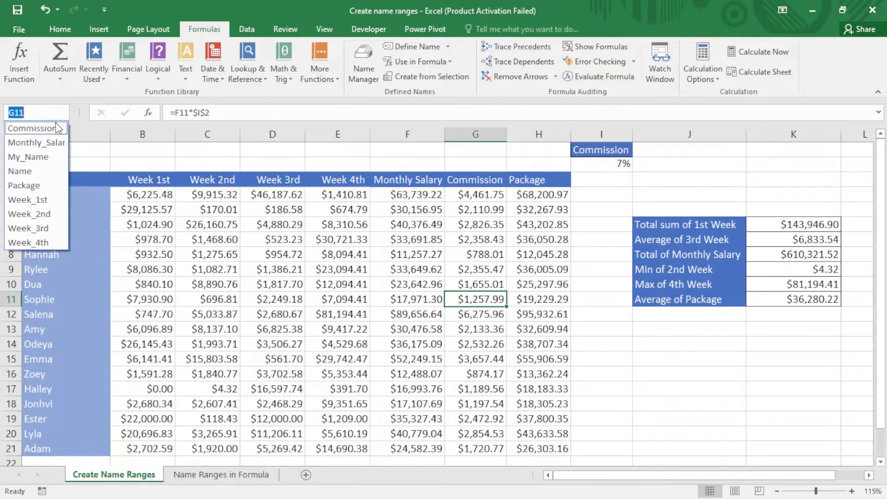
{"action": "left_click", "coordinate": [45, 159]}
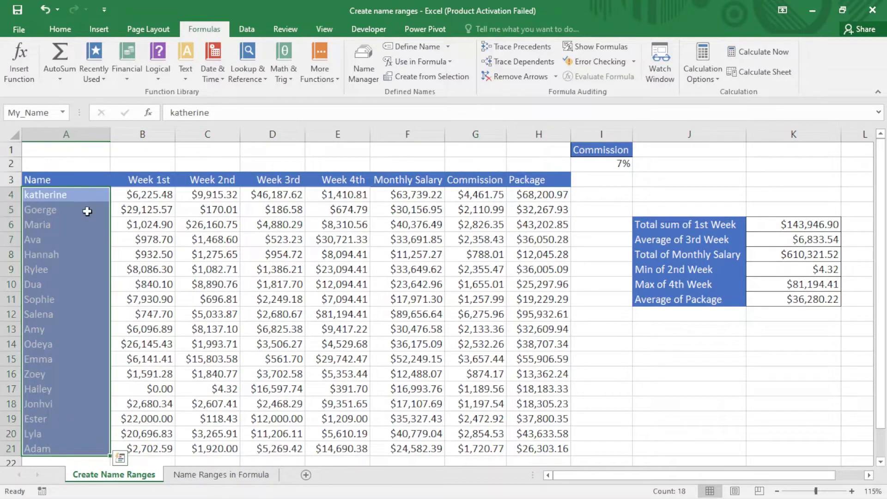
{"action": "left_click", "coordinate": [62, 112]}
{"action": "left_click", "coordinate": [20, 171]}
Delete the duplicate defined name My_Name from the workbook
{"action": "left_click", "coordinate": [362, 70]}
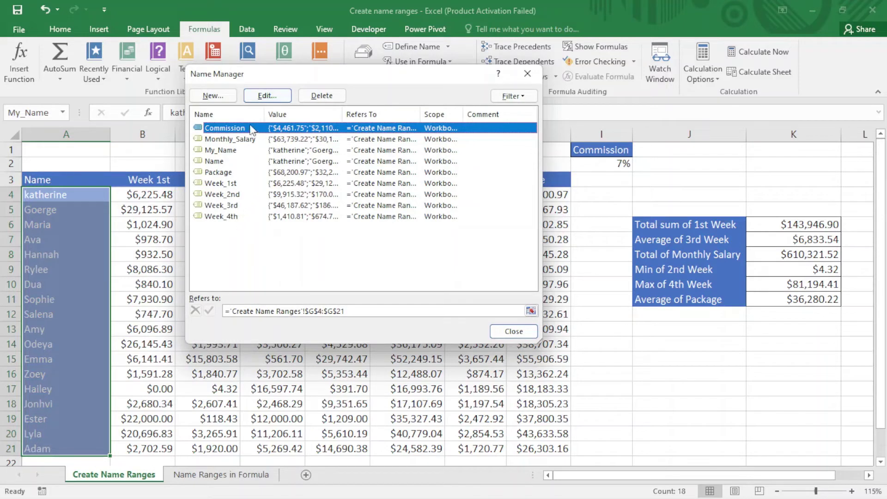
{"action": "left_click", "coordinate": [220, 152]}
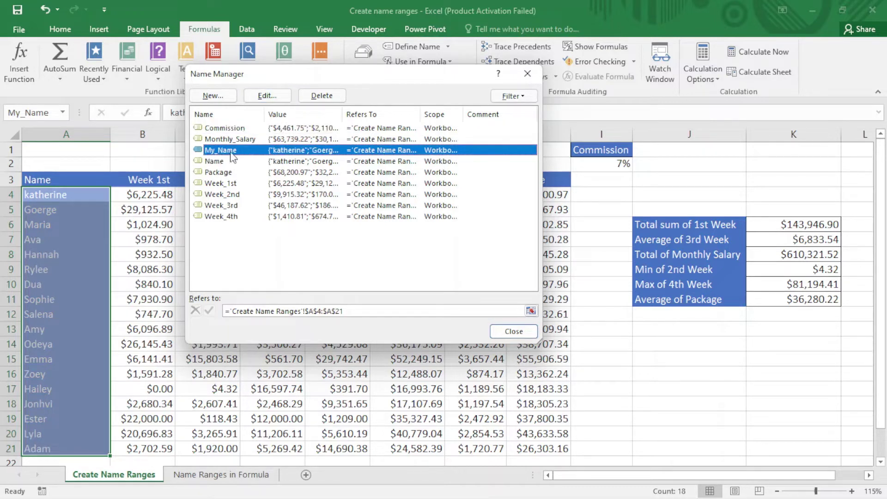
{"action": "left_click", "coordinate": [321, 96]}
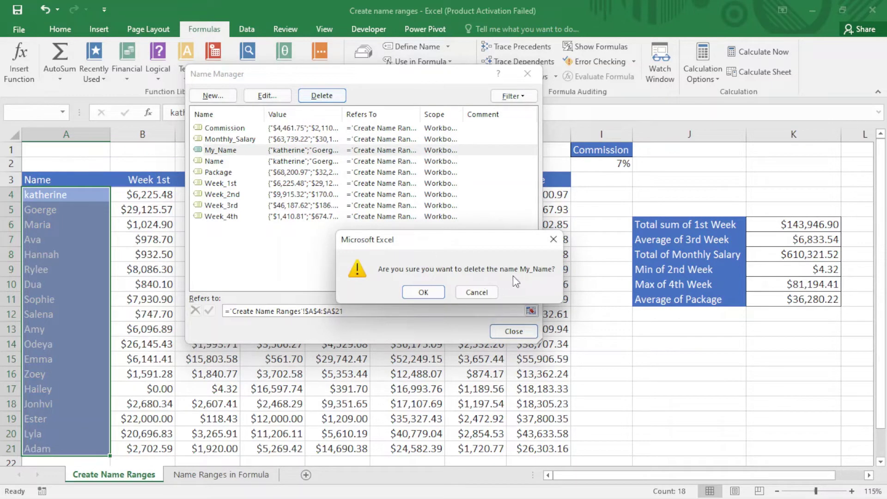
{"action": "left_click", "coordinate": [436, 291]}
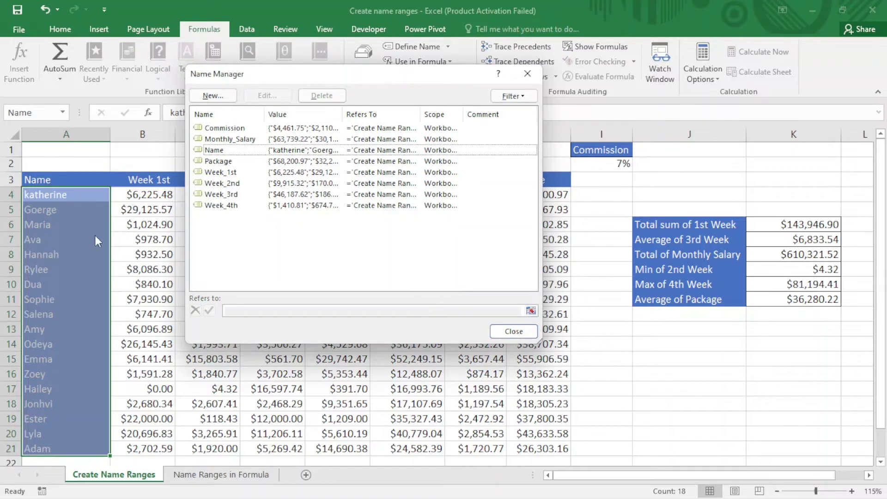
{"action": "left_click", "coordinate": [514, 331]}
Check the list of defined names remaining in the workbook
{"action": "left_click", "coordinate": [159, 283]}
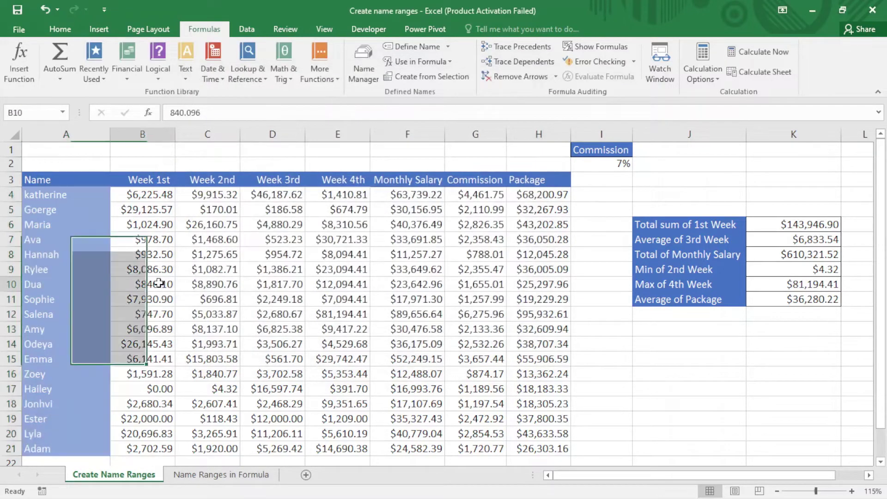
{"action": "left_click", "coordinate": [62, 112]}
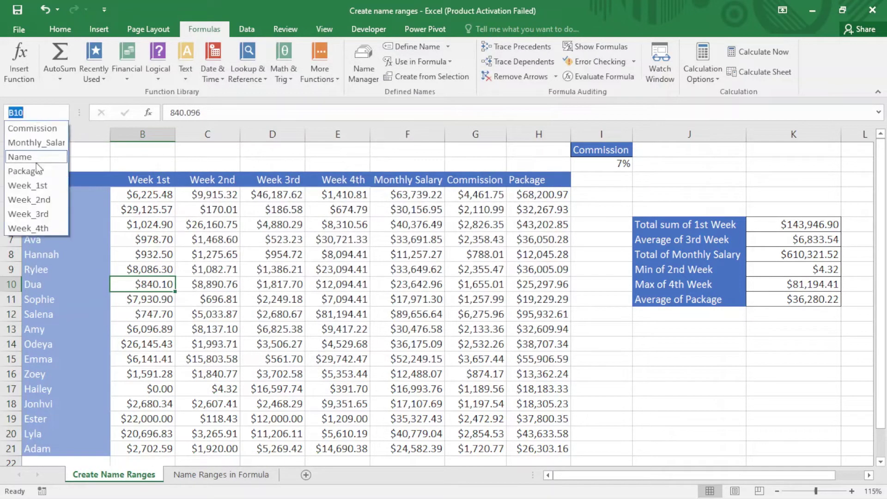
{"action": "left_click", "coordinate": [227, 233]}
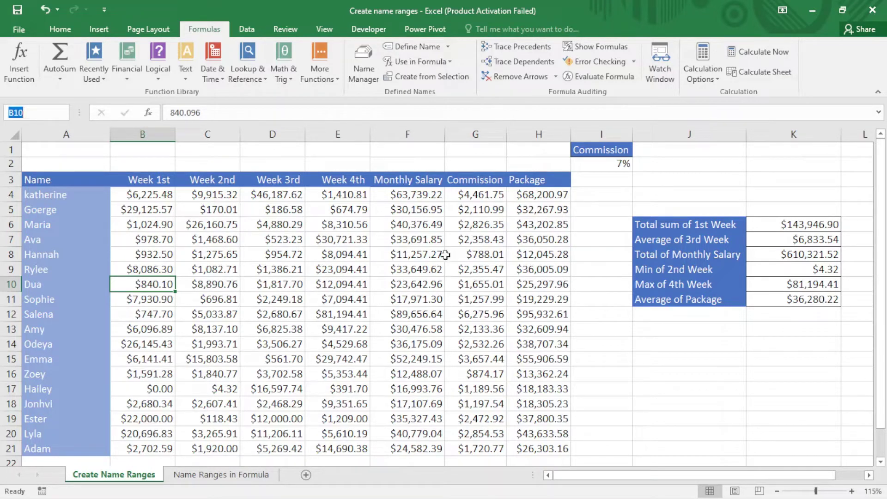
Try to apply the defined name Package to the average formula in K11
{"action": "left_click", "coordinate": [802, 299]}
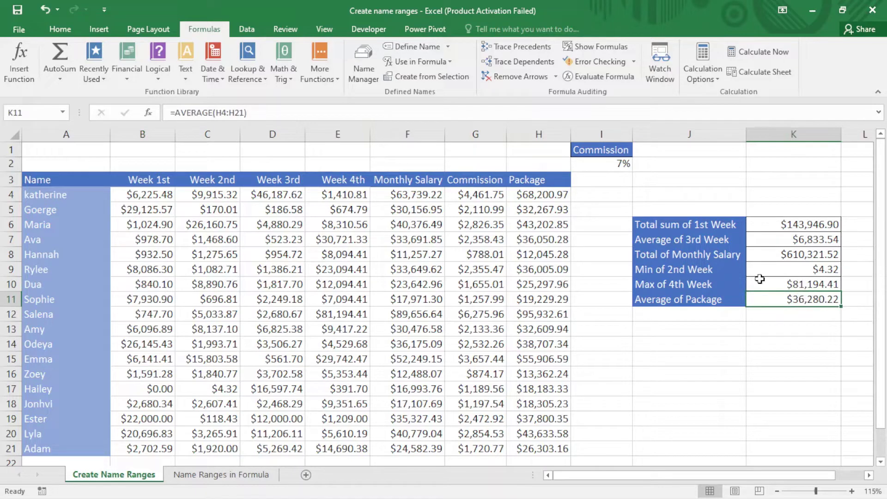
{"action": "left_click", "coordinate": [448, 46]}
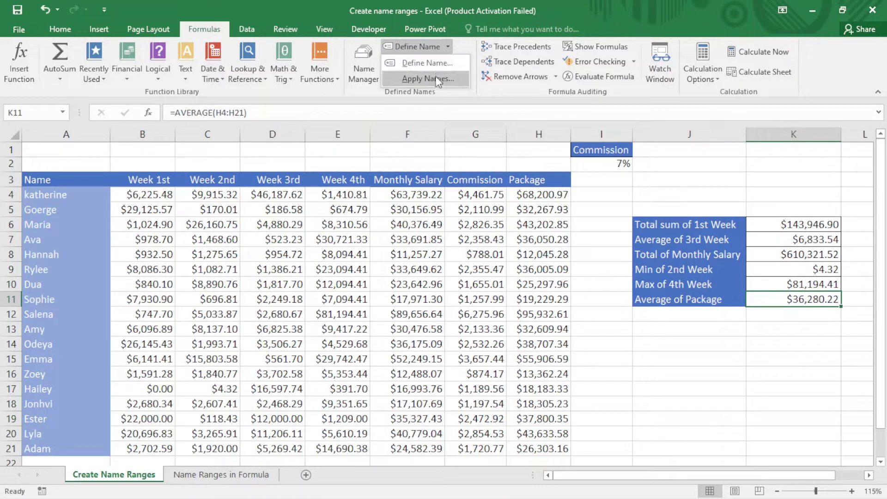
{"action": "left_click", "coordinate": [447, 47]}
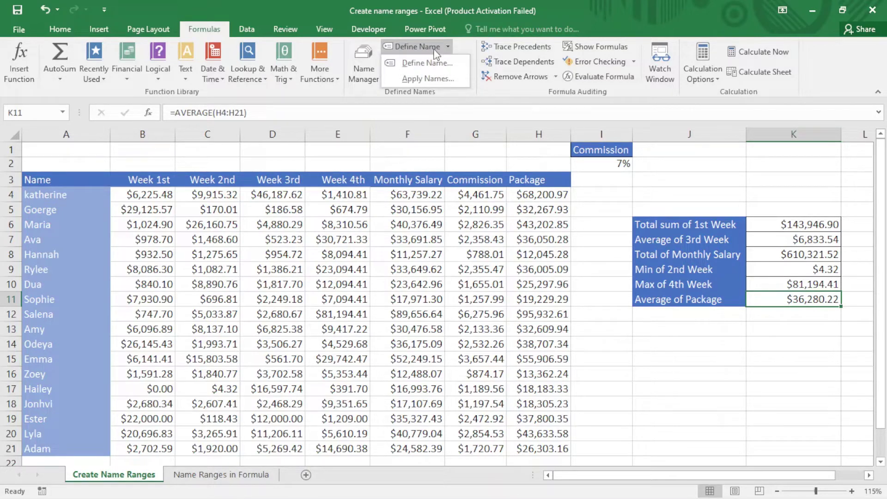
{"action": "left_click", "coordinate": [444, 79]}
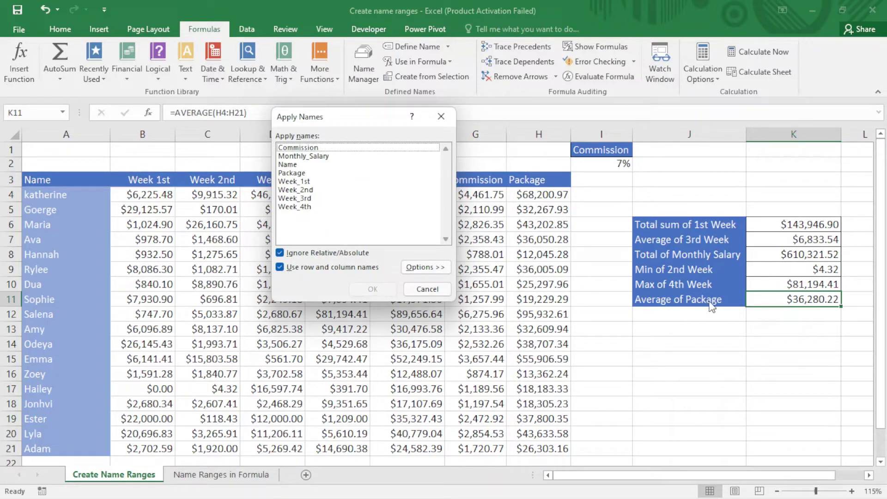
{"action": "left_click", "coordinate": [294, 174]}
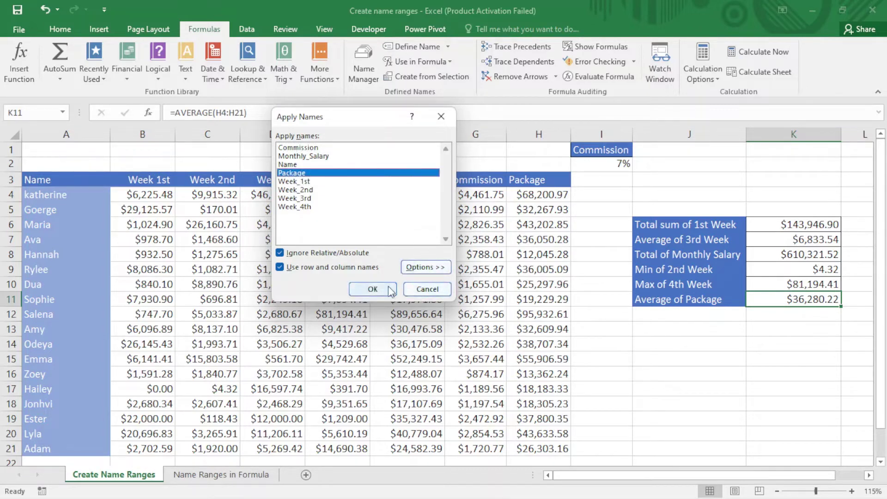
{"action": "left_click", "coordinate": [373, 289]}
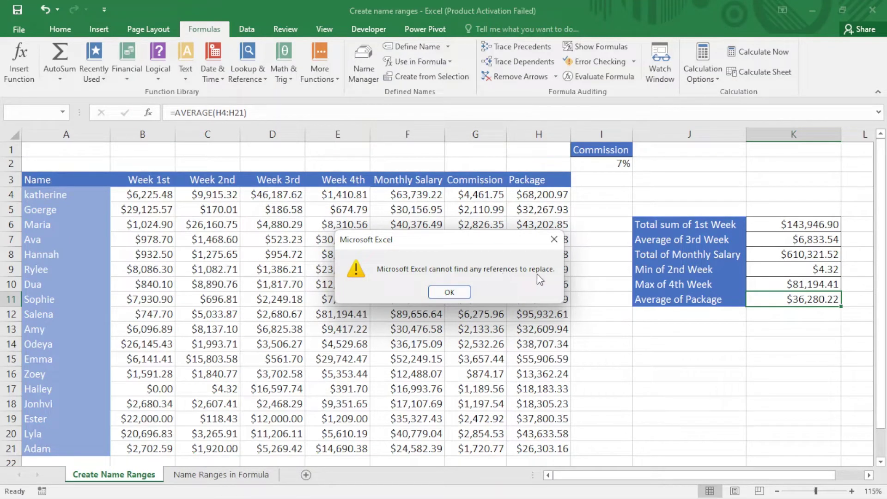
{"action": "left_click", "coordinate": [465, 291]}
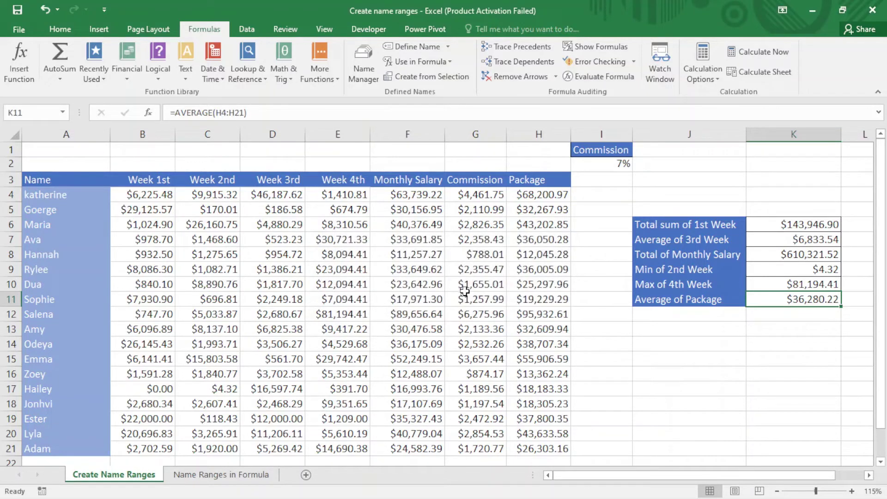
Compare the cells covered by the name Package with the range used in the K11 average formula
{"action": "left_click", "coordinate": [64, 113]}
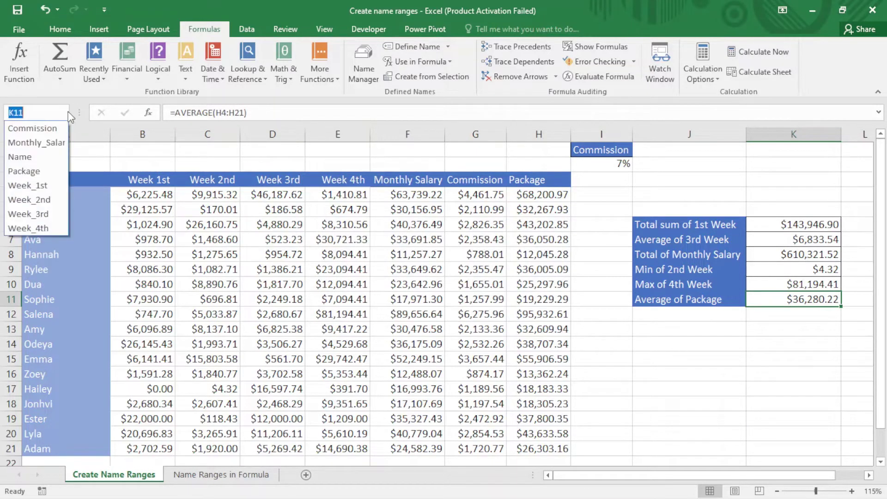
{"action": "left_click", "coordinate": [35, 172]}
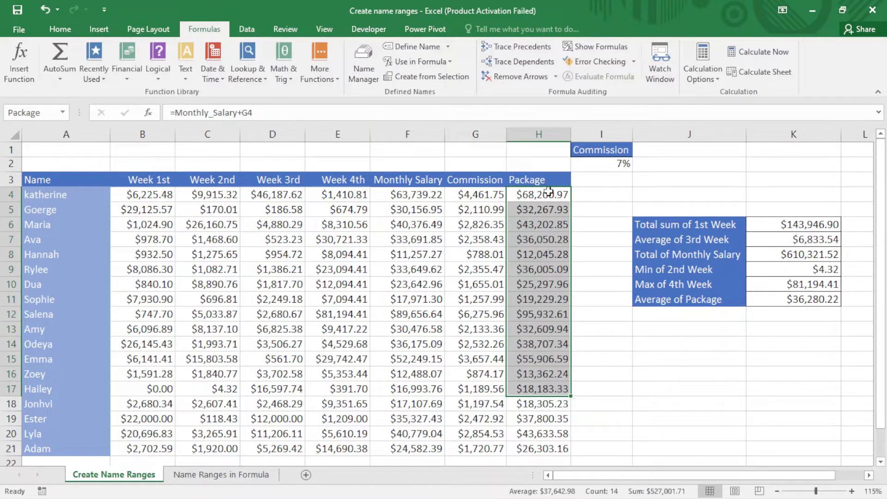
{"action": "left_click", "coordinate": [790, 304]}
{"action": "double_click", "coordinate": [791, 303]}
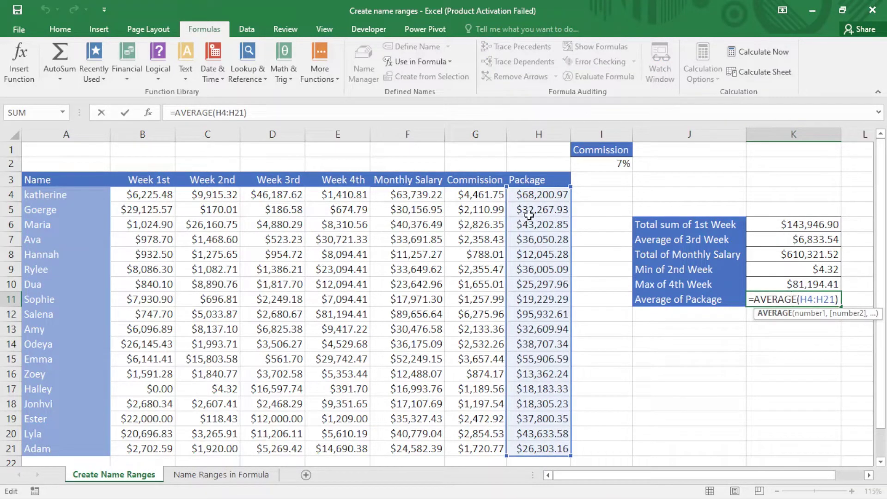
{"action": "left_click", "coordinate": [647, 354]}
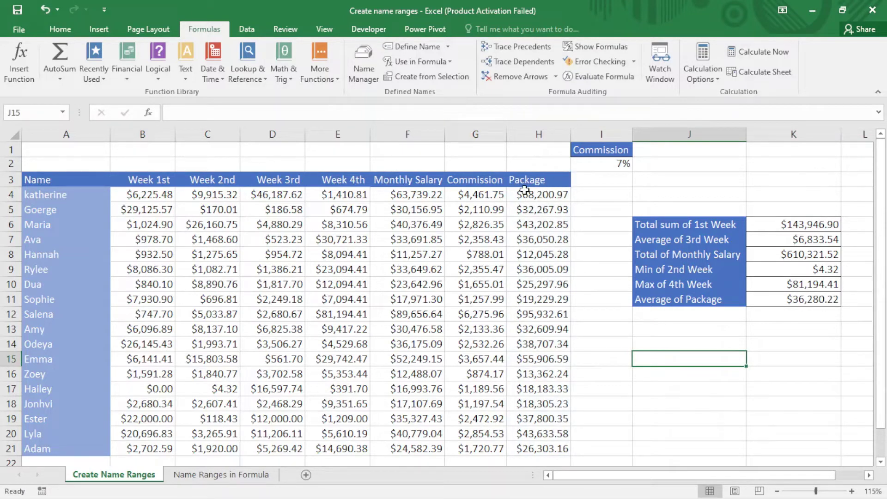
Edit the defined name Package so that it refers to $H$4:$H$21 on the Create Name Ranges sheet
{"action": "left_click", "coordinate": [363, 71]}
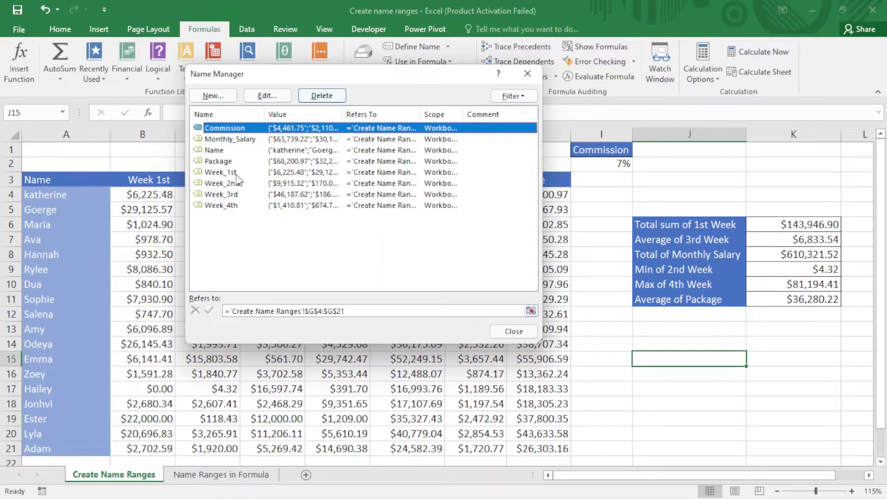
{"action": "left_click", "coordinate": [215, 161]}
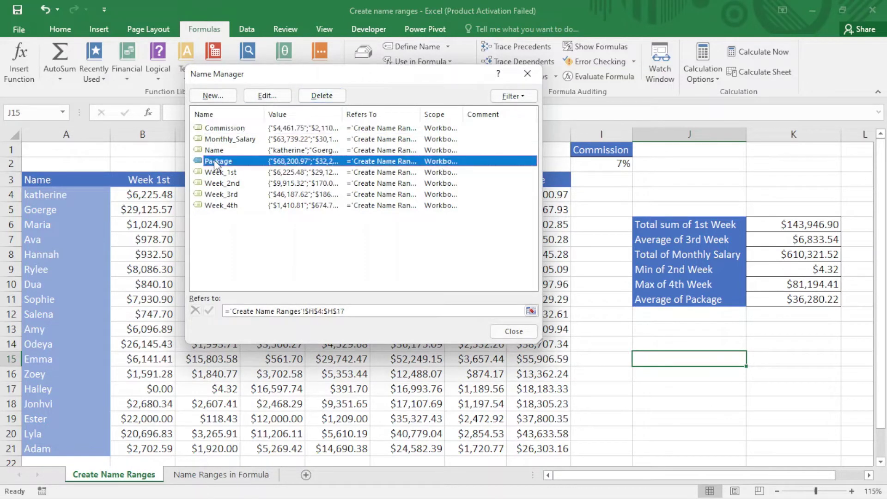
{"action": "left_click", "coordinate": [267, 95]}
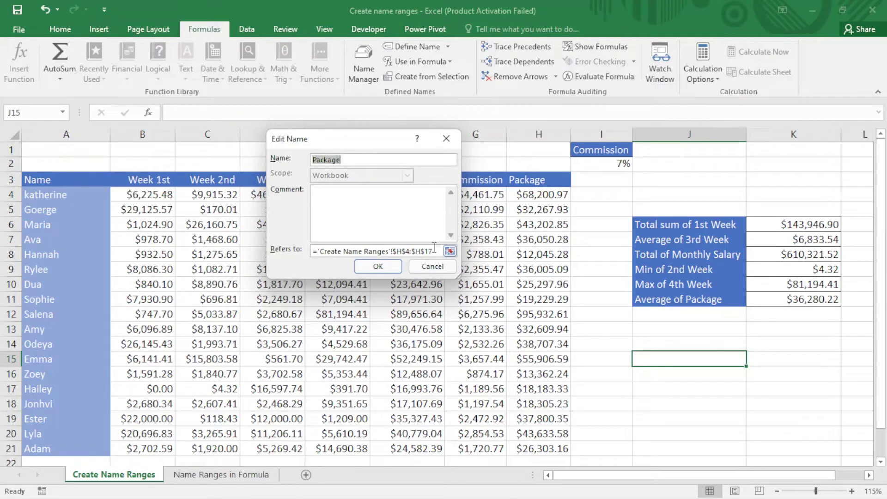
{"action": "left_click", "coordinate": [449, 251]}
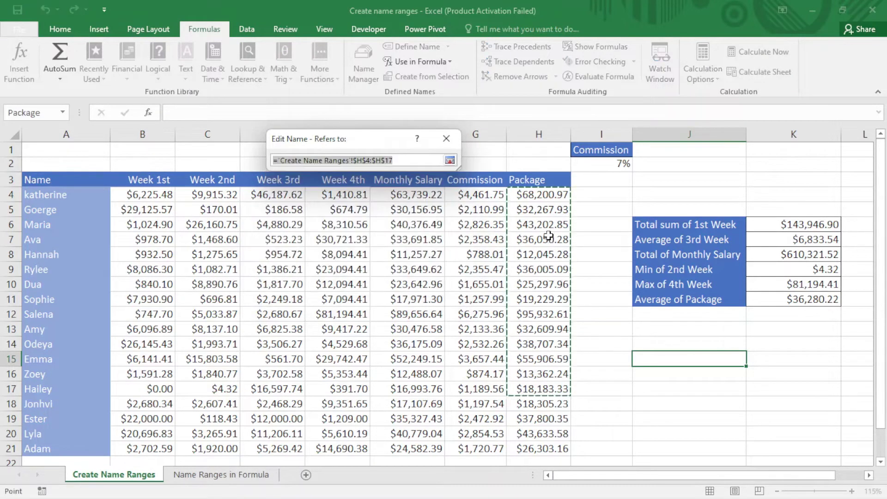
{"action": "left_click_drag", "start_coordinate": [538, 195], "coordinate": [556, 448]}
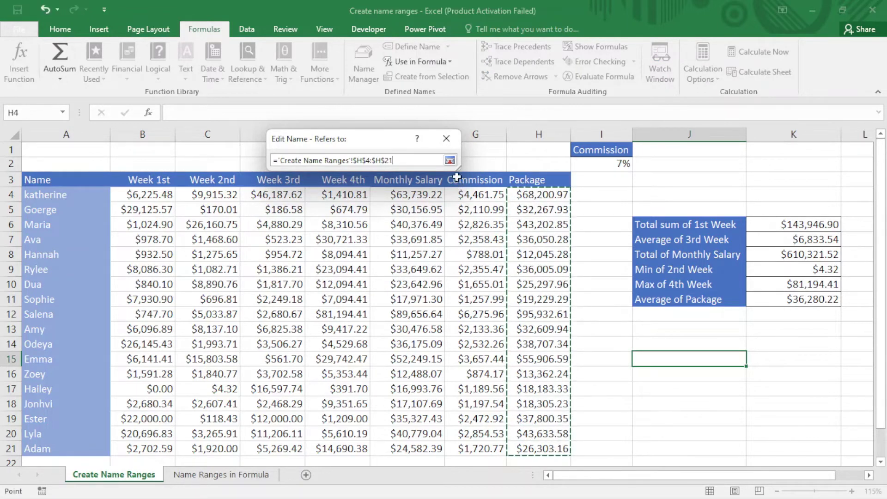
{"action": "left_click", "coordinate": [451, 160]}
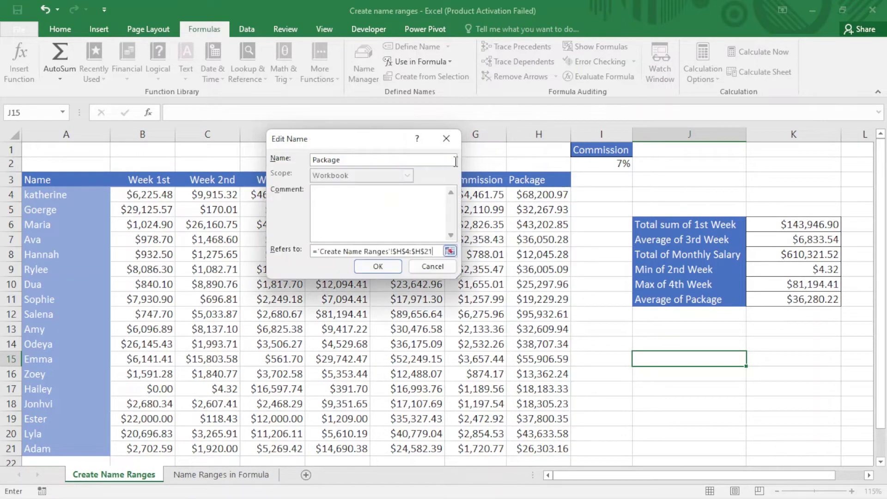
{"action": "left_click", "coordinate": [386, 268]}
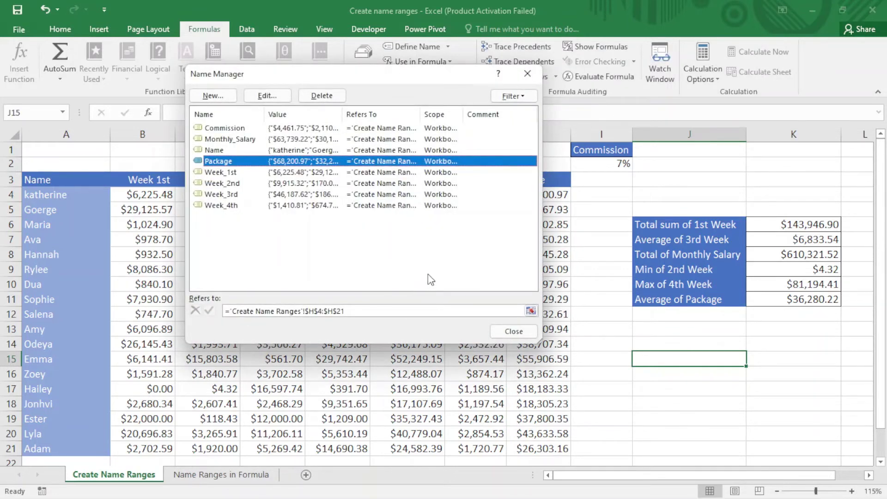
{"action": "left_click", "coordinate": [511, 332]}
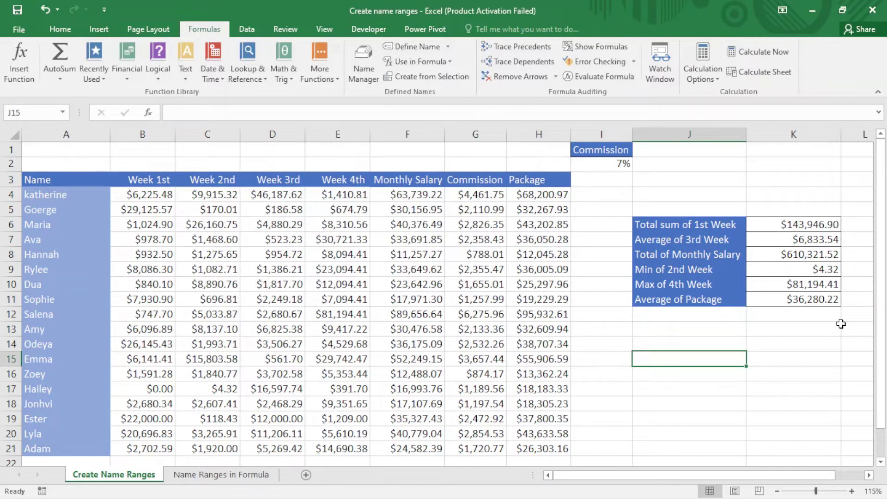
Apply only the defined name Package to the average formula in K11, leaving the other names unselected
{"action": "left_click", "coordinate": [803, 299]}
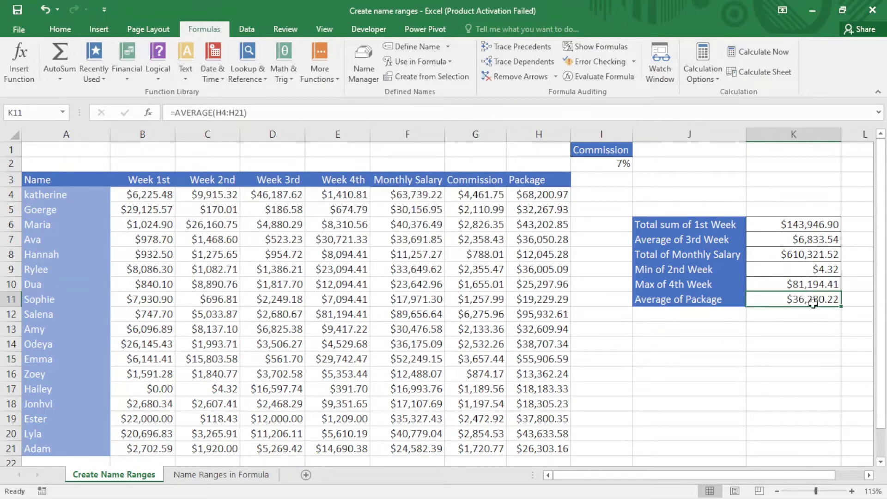
{"action": "left_click", "coordinate": [447, 46]}
{"action": "left_click", "coordinate": [427, 77]}
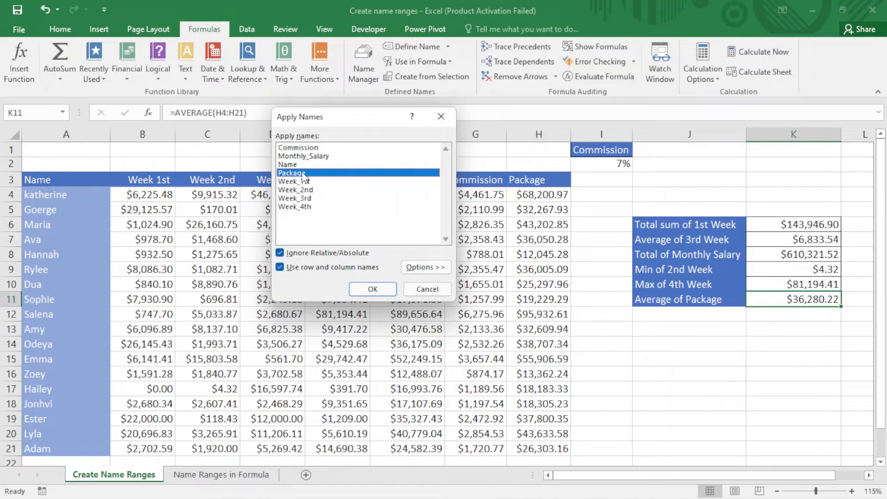
{"action": "left_click", "coordinate": [307, 156]}
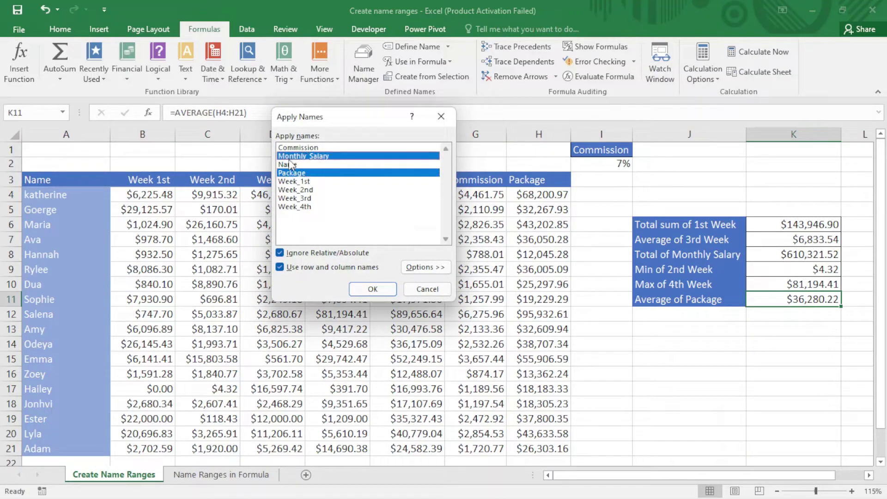
{"action": "left_click", "coordinate": [289, 161]}
{"action": "left_click", "coordinate": [321, 157]}
{"action": "left_click", "coordinate": [301, 183]}
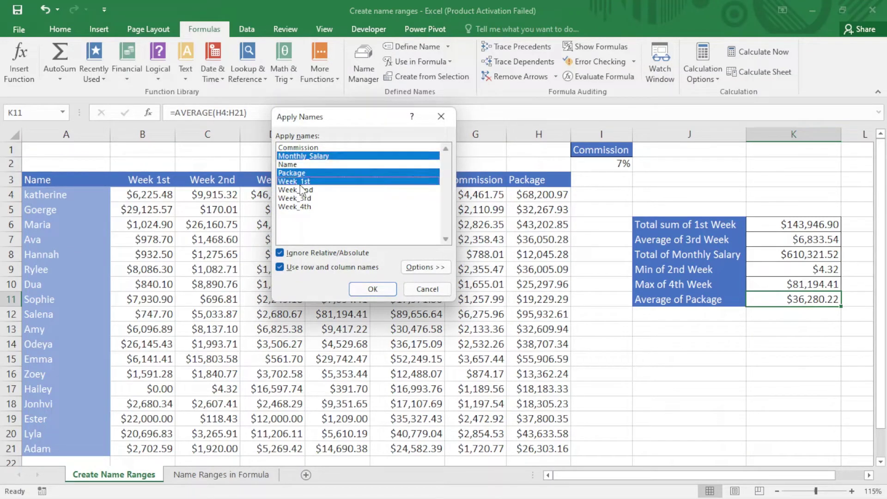
{"action": "left_click", "coordinate": [301, 182]}
{"action": "left_click", "coordinate": [319, 147]}
{"action": "left_click", "coordinate": [322, 155]}
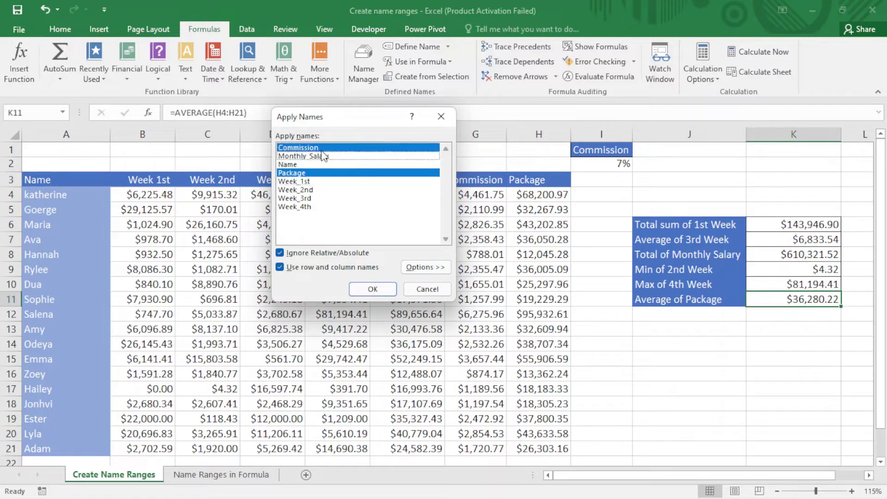
{"action": "left_click", "coordinate": [320, 148]}
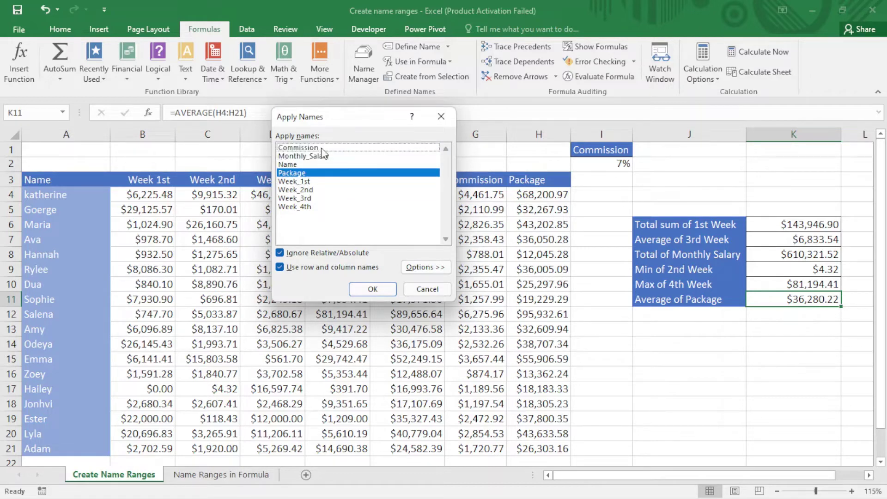
{"action": "left_click", "coordinate": [372, 289]}
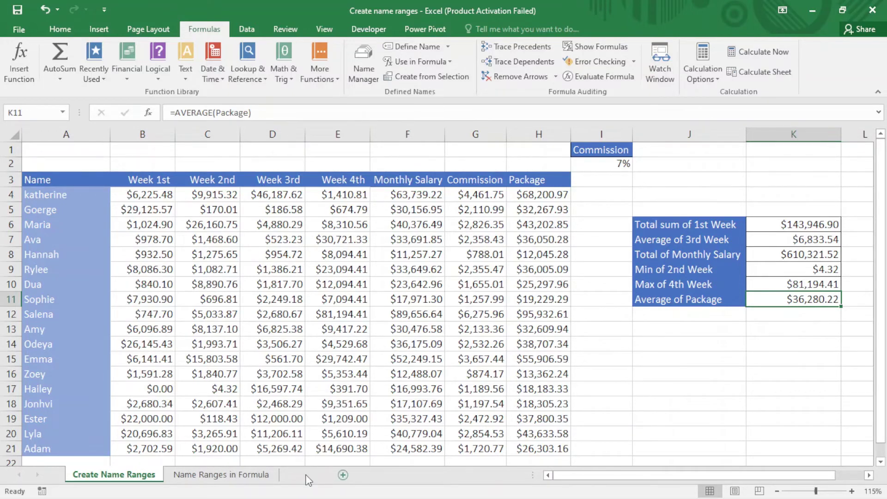
Add a new worksheet after Create Name Ranges and name it Document
{"action": "left_click", "coordinate": [343, 475]}
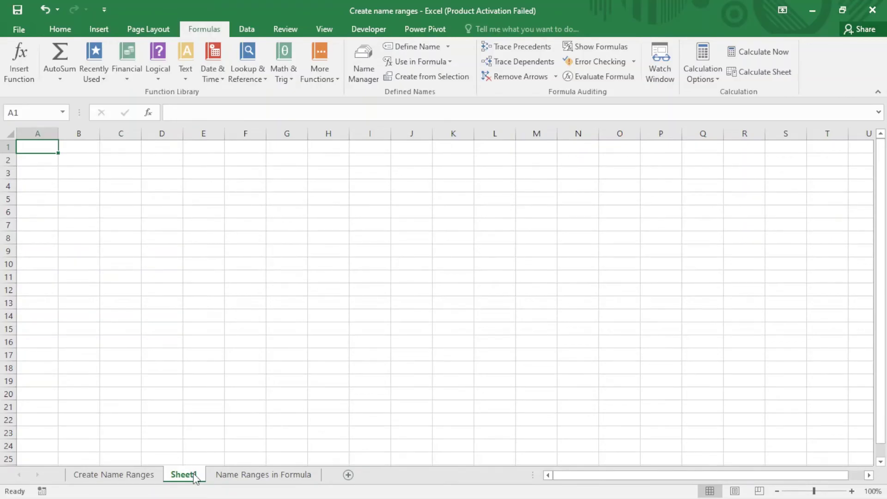
{"action": "double_click", "coordinate": [194, 476]}
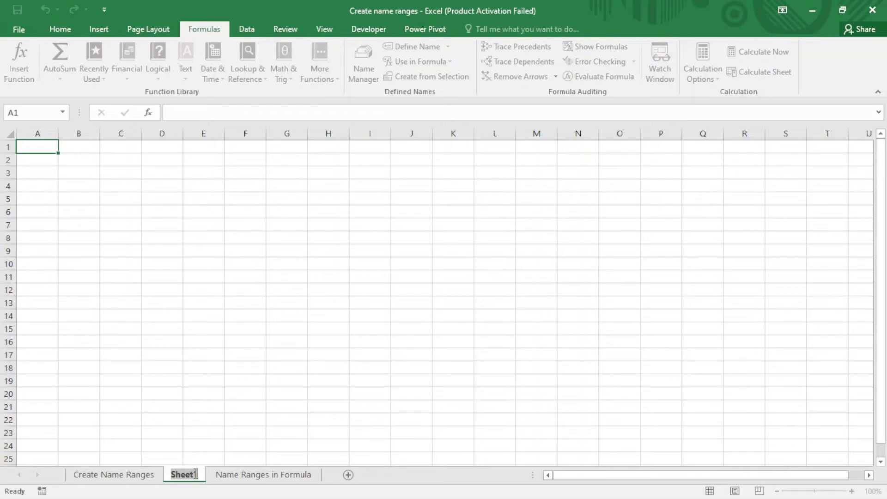
{"action": "type", "text": "Document"}
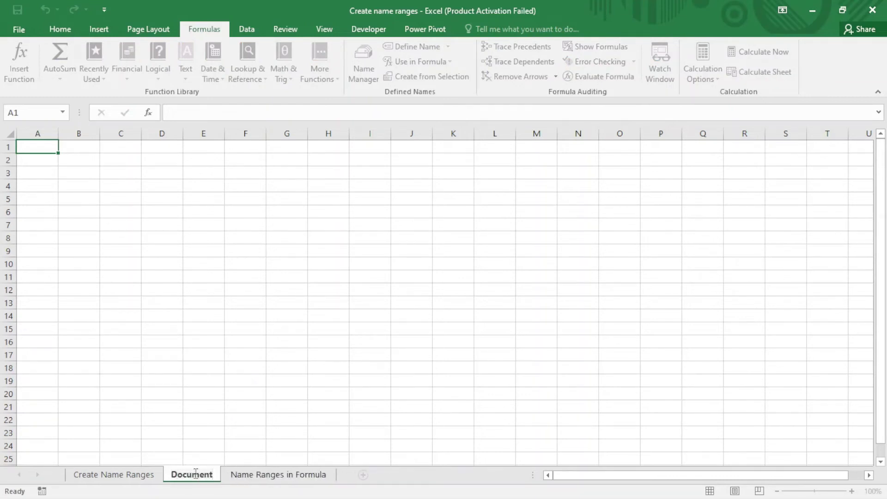
{"action": "key", "text": "Return"}
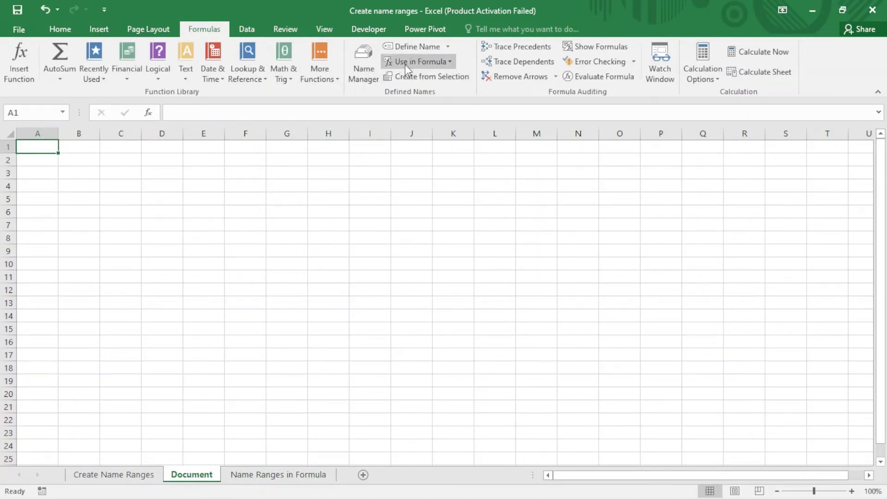
Paste the full list of defined names with their references into the Document sheet, starting at A1
{"action": "left_click", "coordinate": [453, 62]}
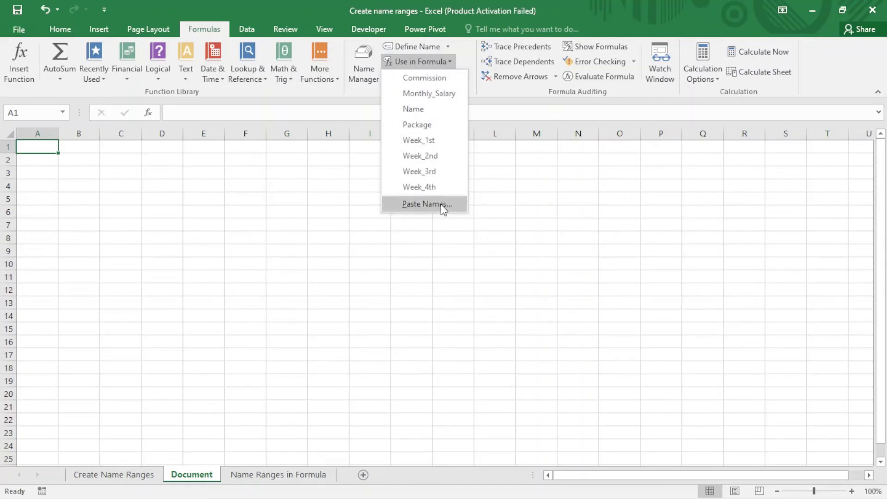
{"action": "left_click", "coordinate": [441, 205]}
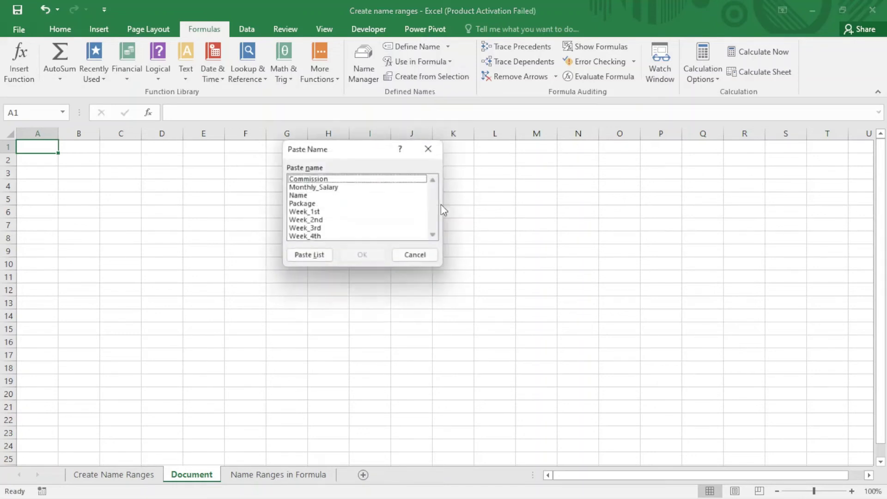
{"action": "left_click", "coordinate": [317, 258]}
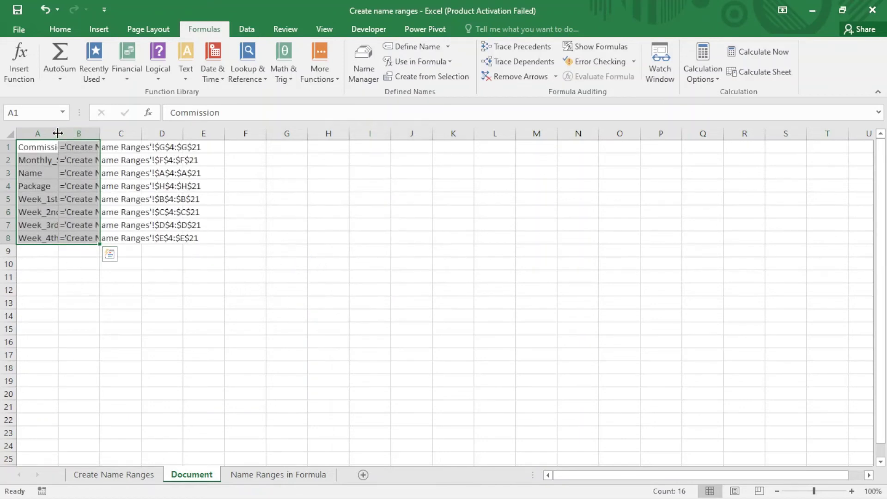
Widen columns A and B to fit the pasted names and references, and return to the Create Name Ranges sheet
{"action": "left_click_drag", "start_coordinate": [59, 134], "coordinate": [160, 145]}
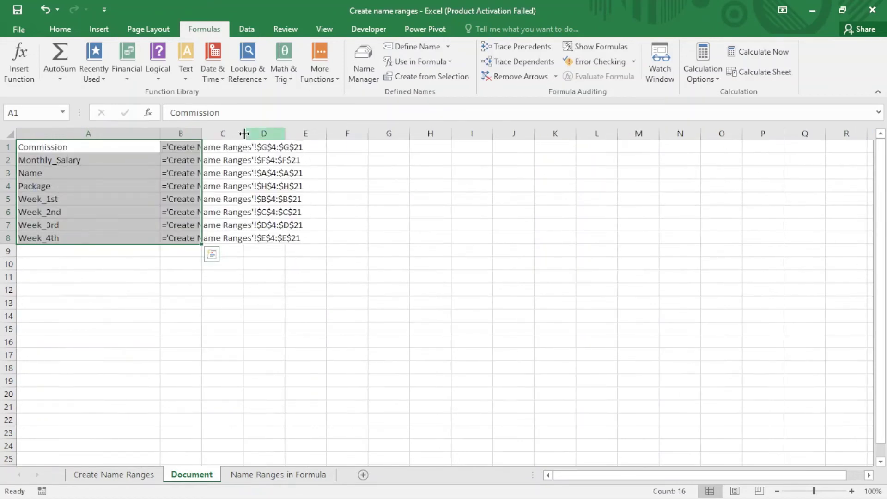
{"action": "left_click_drag", "start_coordinate": [203, 126], "coordinate": [382, 131]}
{"action": "left_click", "coordinate": [282, 263]}
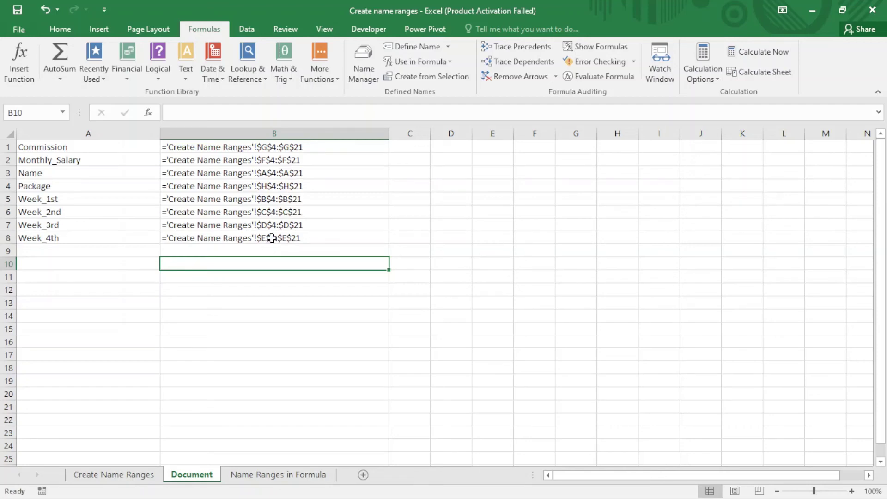
{"action": "left_click", "coordinate": [124, 475]}
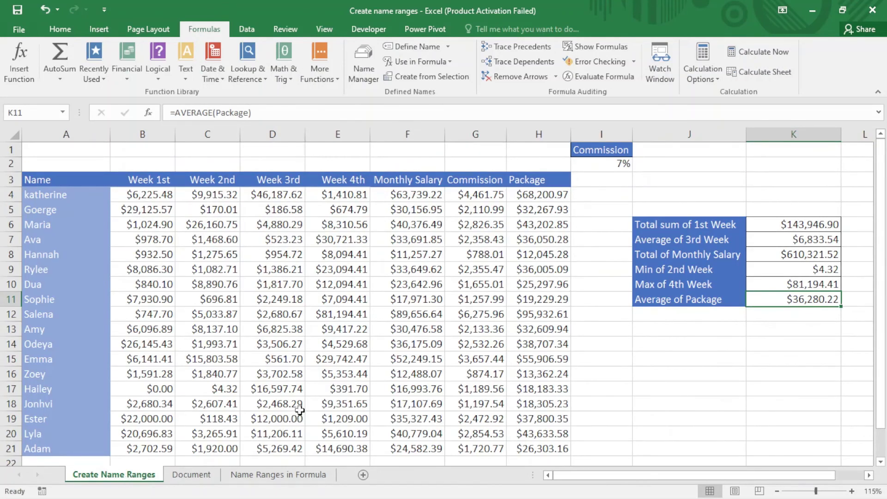